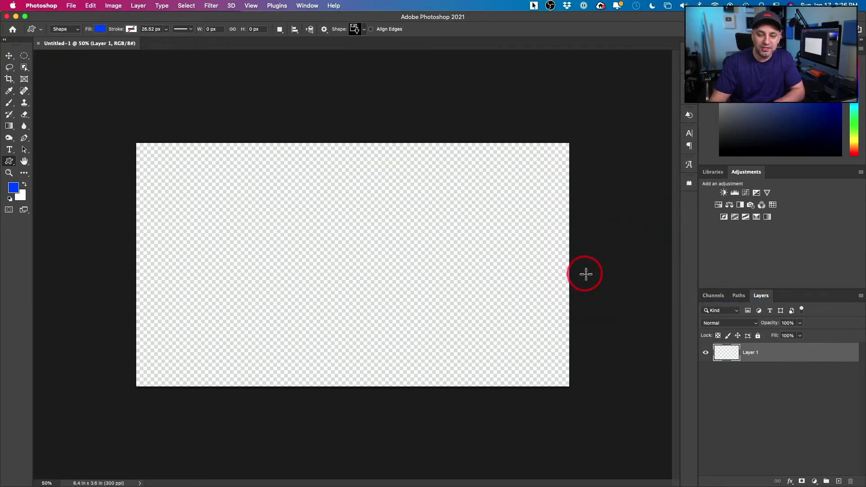
Create a new 1920x1080 px, 300 ppi document with a transparent background.
click(71, 6)
click(75, 17)
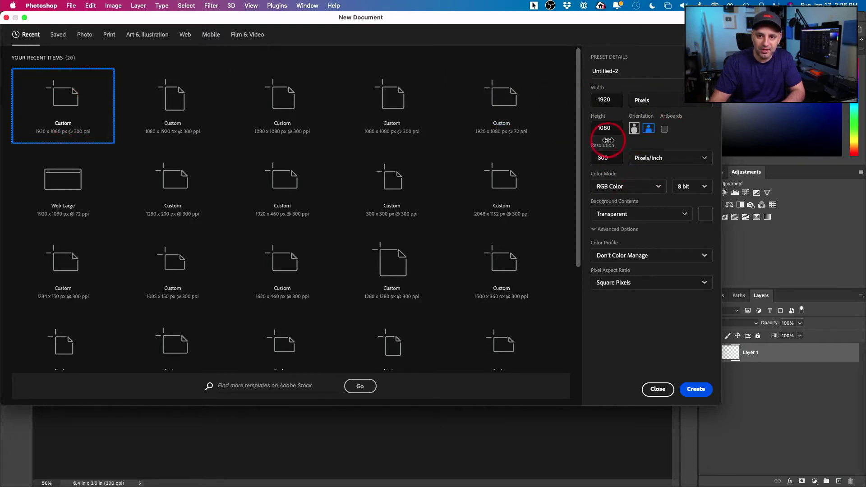
click(697, 393)
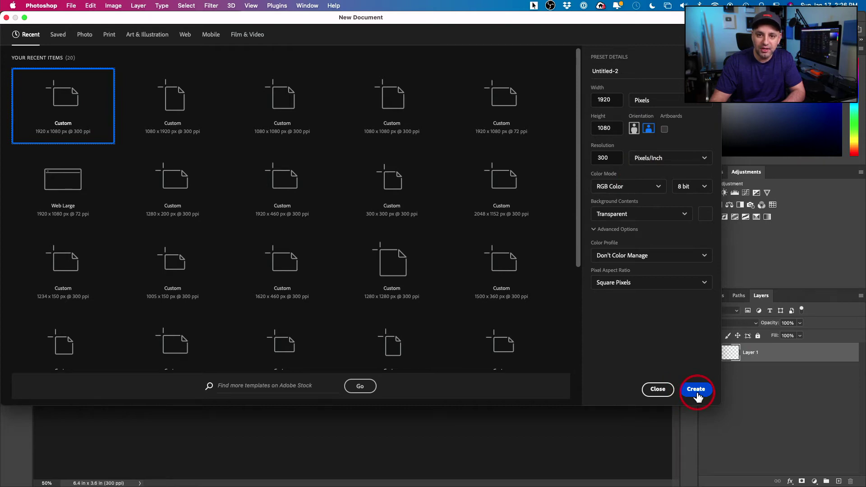
click(697, 393)
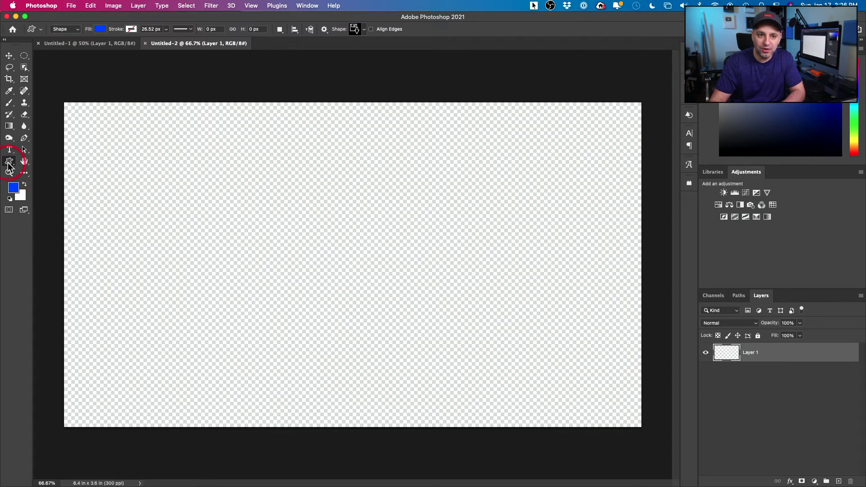
click(8, 164)
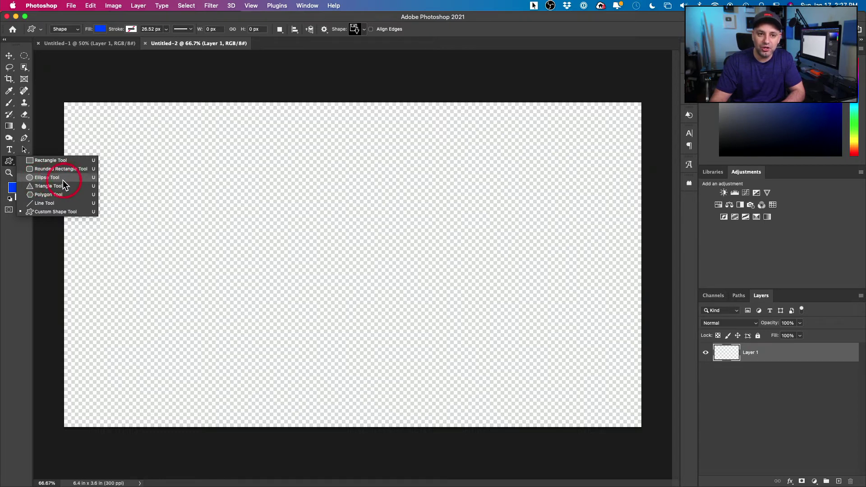
click(10, 162)
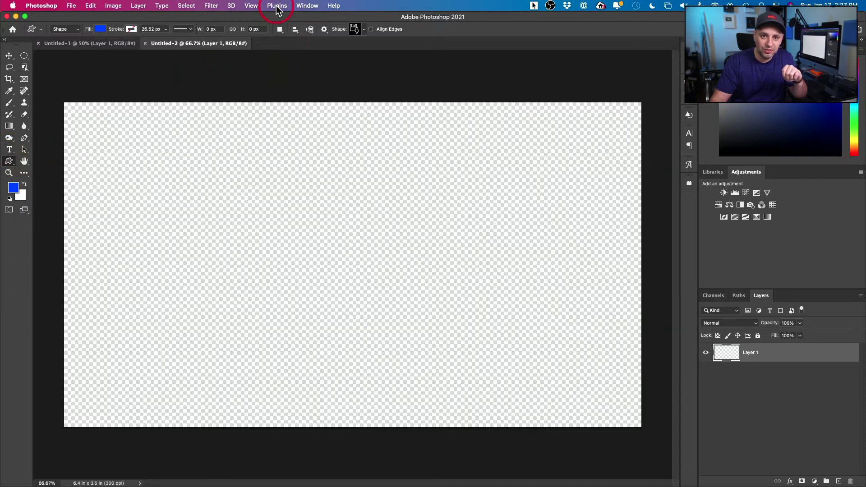
Open the Shapes panel from the Window menu, then move and enlarge it beside the canvas.
click(306, 6)
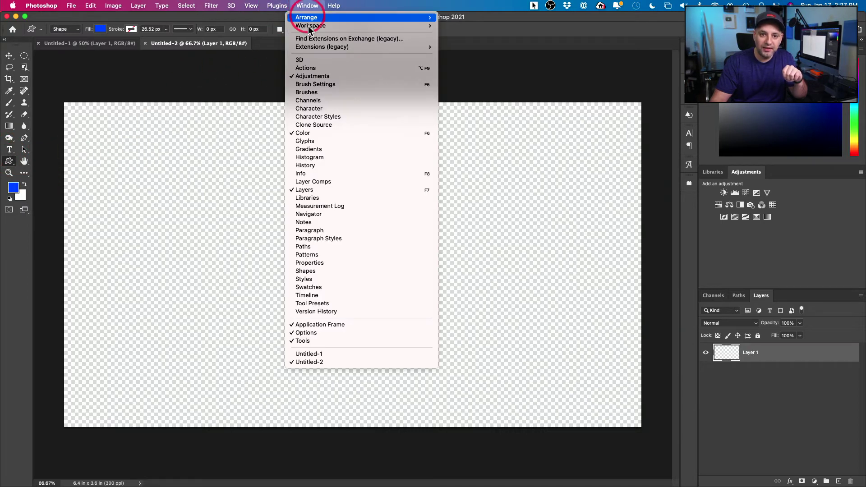
click(308, 270)
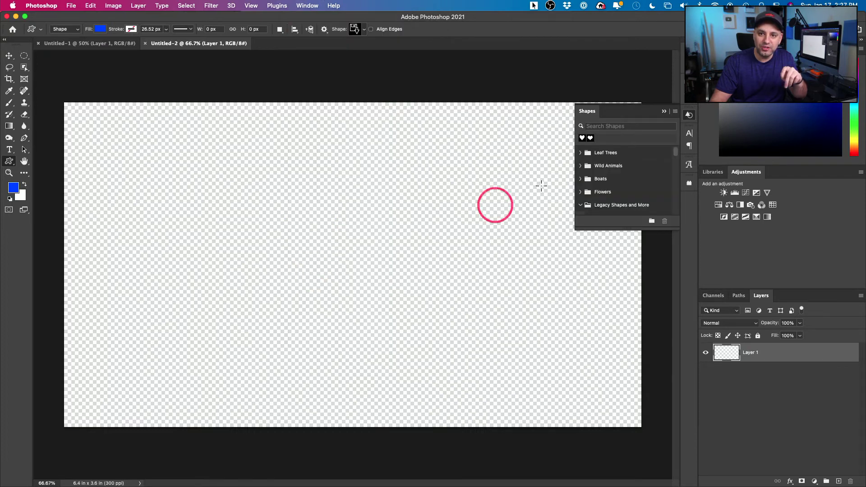
drag(612, 110, 515, 88)
drag(581, 205, 658, 375)
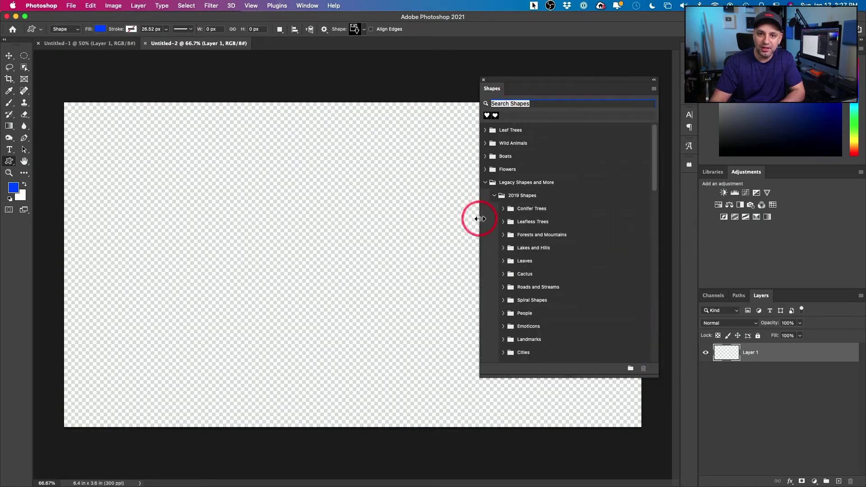
drag(479, 219, 380, 213)
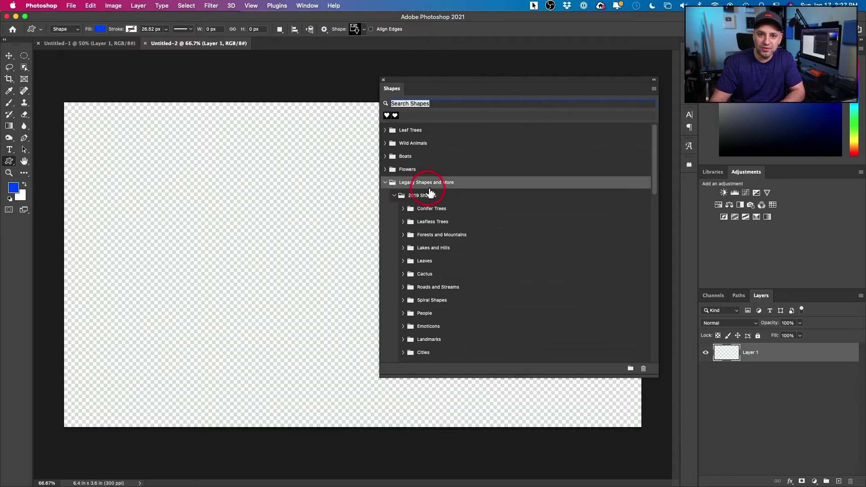
click(385, 183)
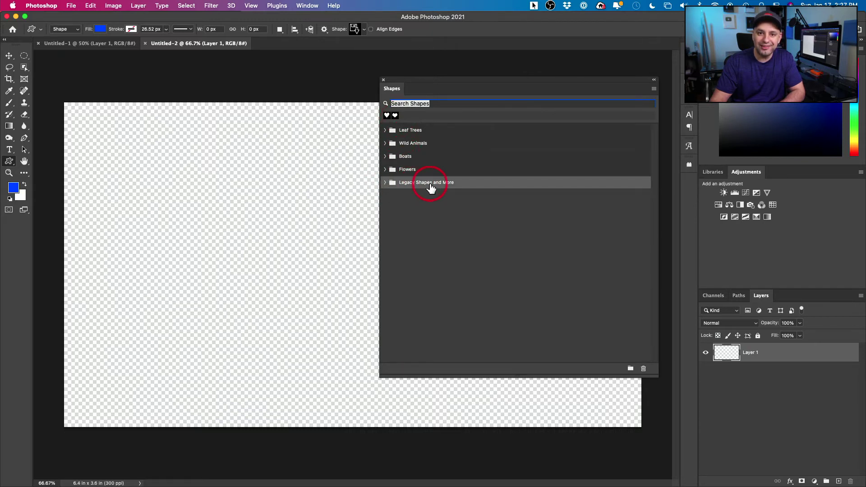
Expand Legacy Shapes and More and scroll down to the legacy default heart shapes.
click(386, 183)
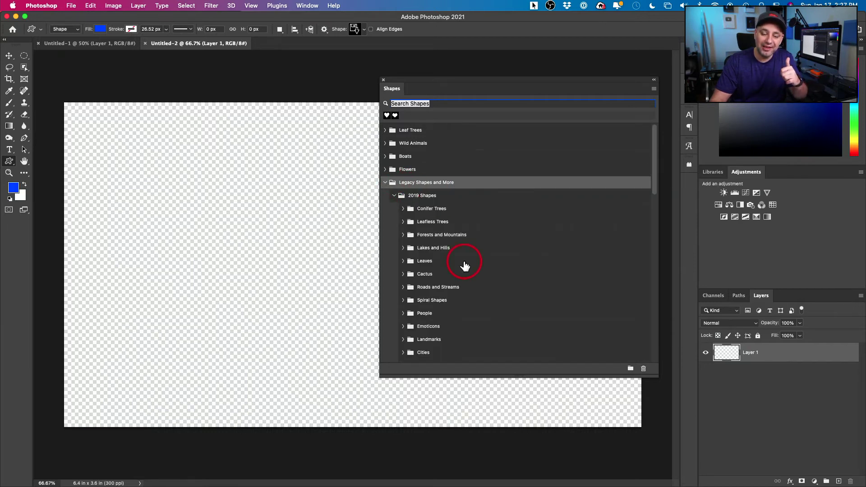
scroll(464, 265, down, 10)
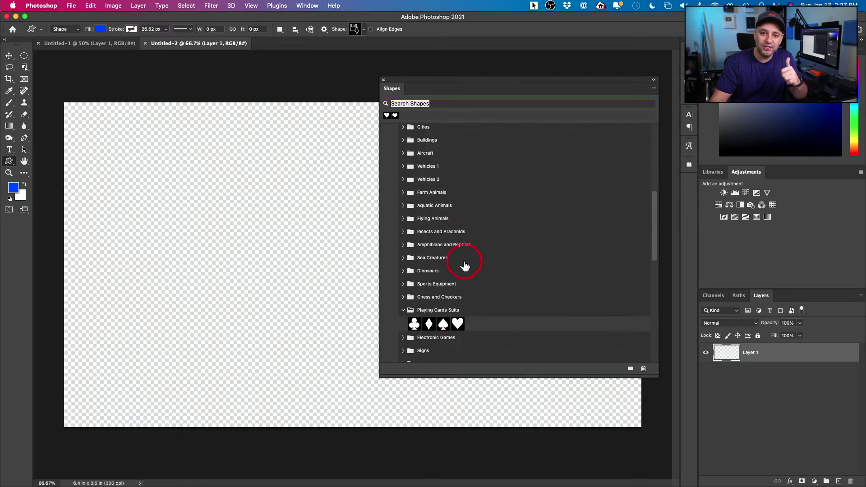
scroll(464, 266, down, 5)
scroll(465, 265, up, 3)
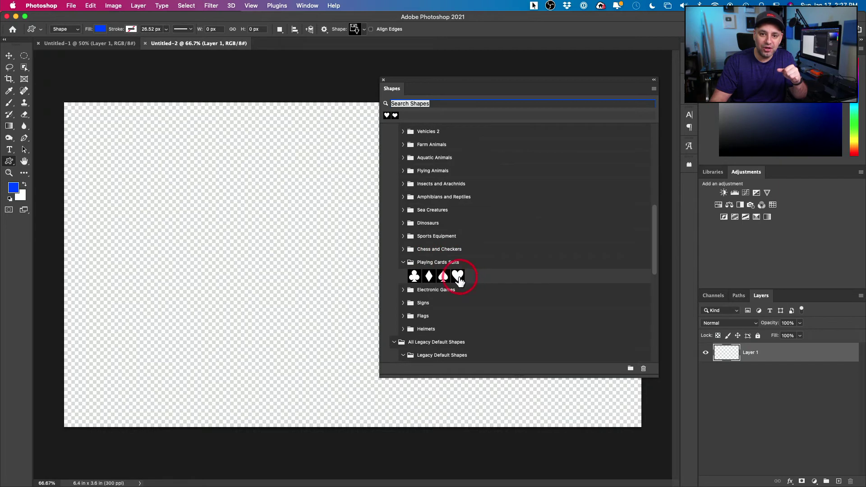
scroll(483, 281, down, 10)
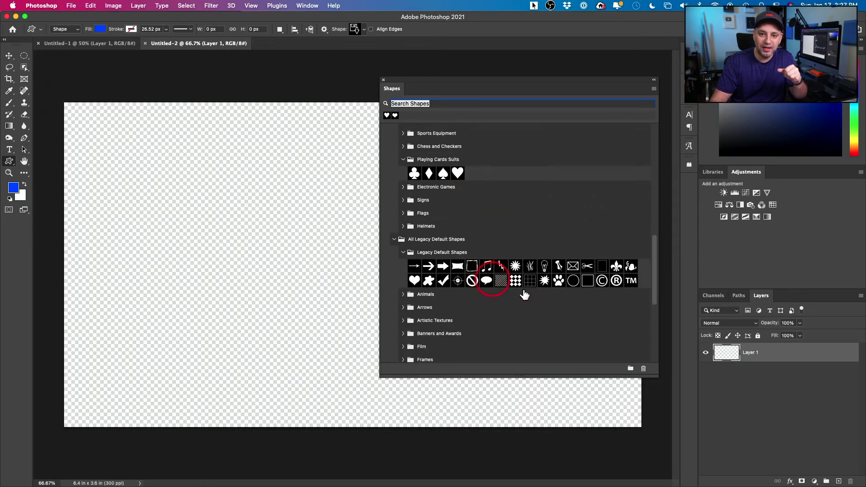
scroll(568, 305, down, 3)
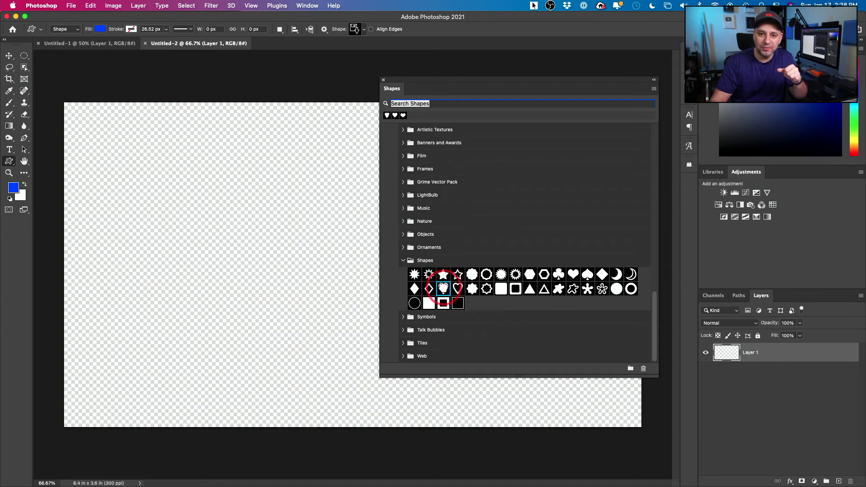
Cancel the placed heart and set the foreground colour to bright red ff1800.
drag(443, 291, 217, 261)
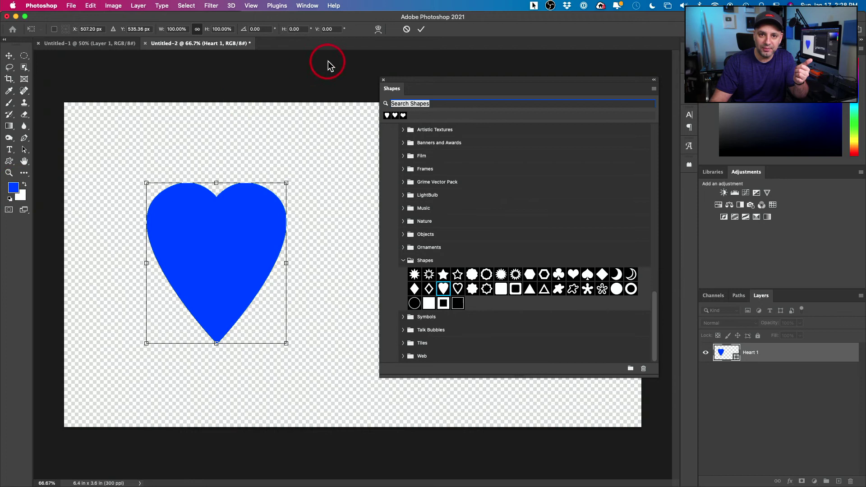
key(Escape)
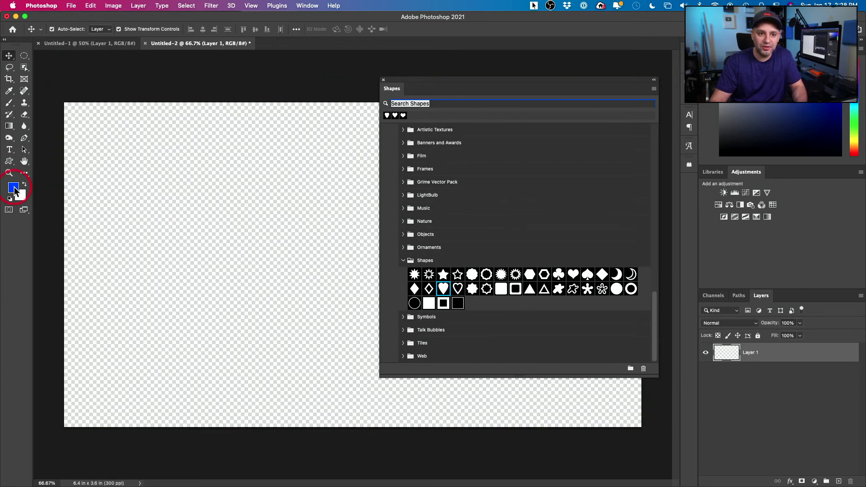
click(14, 191)
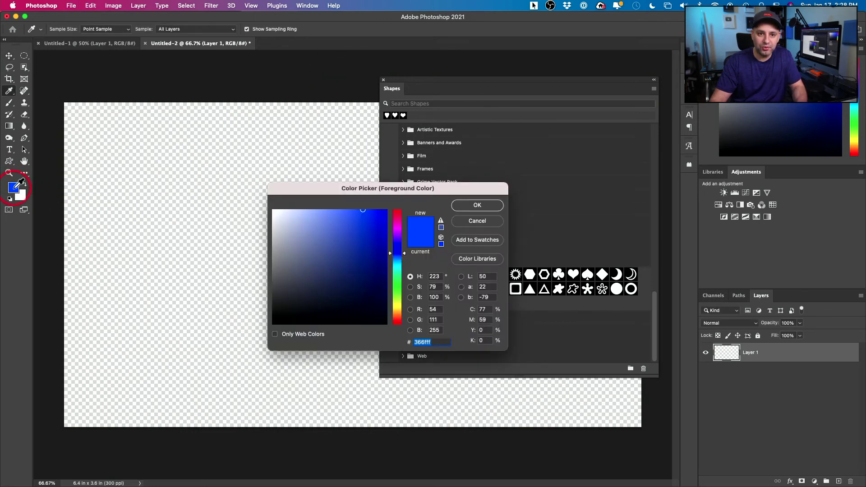
click(399, 310)
drag(400, 311, 397, 328)
drag(346, 243, 408, 181)
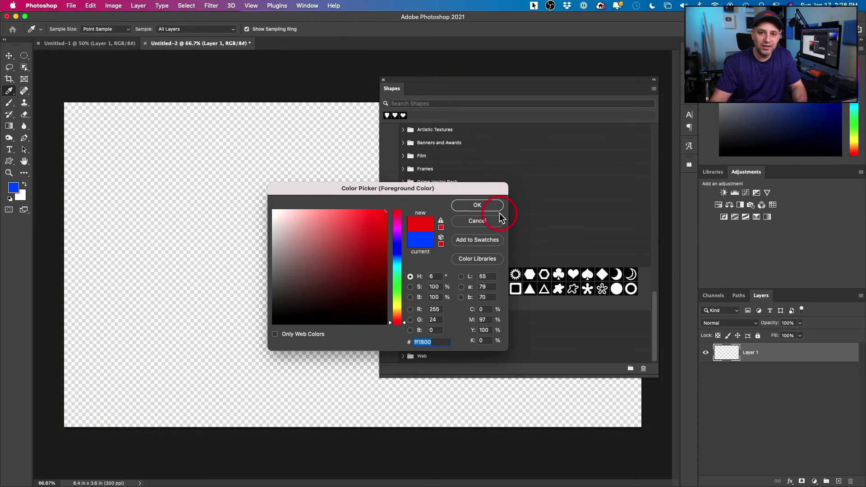
click(479, 205)
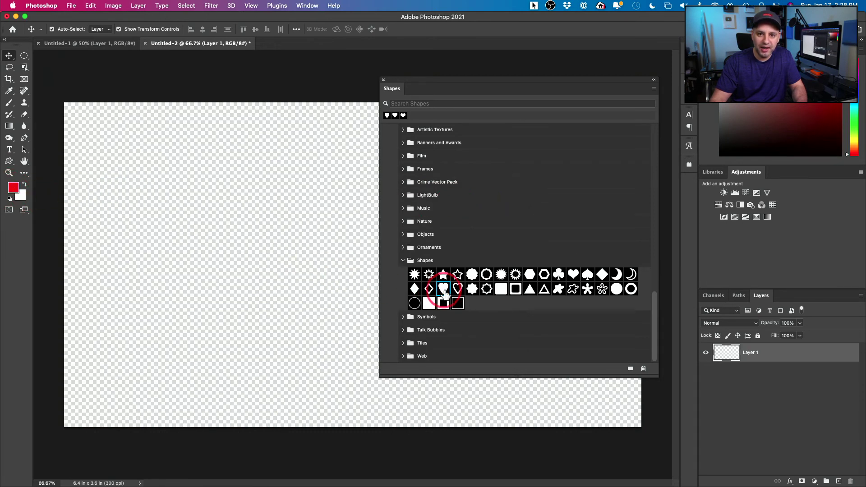
Place the solid heart on the left as Heart 1, scaled to about 109% x 71%.
click(172, 205)
drag(442, 298, 237, 237)
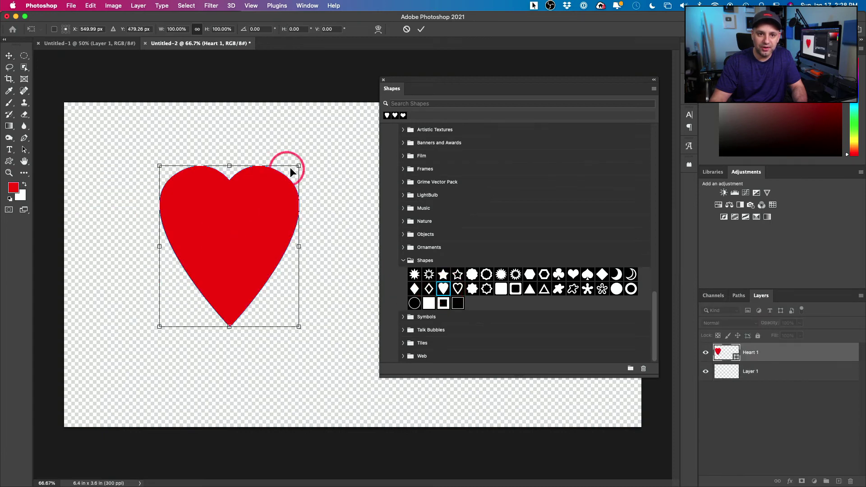
drag(298, 165, 287, 213)
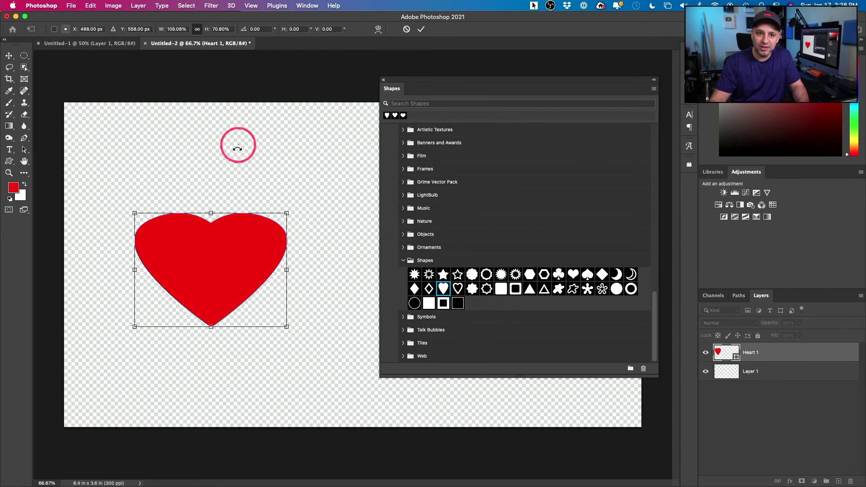
Commit the solid heart's size and add the outline heart scaled to about 73%.
click(419, 30)
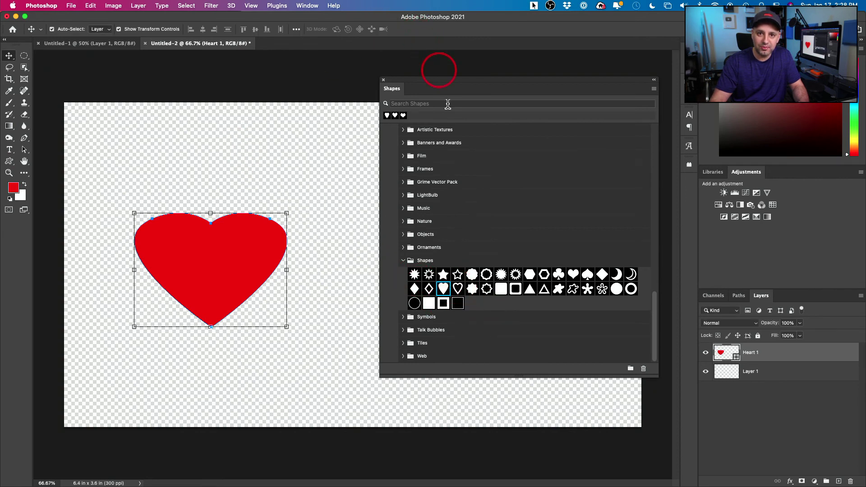
drag(458, 289, 224, 153)
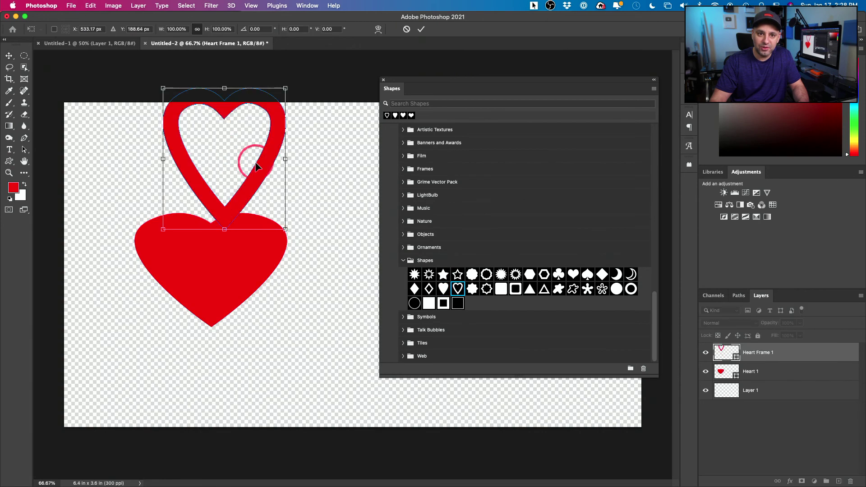
drag(283, 86, 280, 134)
key(Return)
Add the playing-card heart enlarged to about 112% and move it to the right.
drag(573, 273, 300, 345)
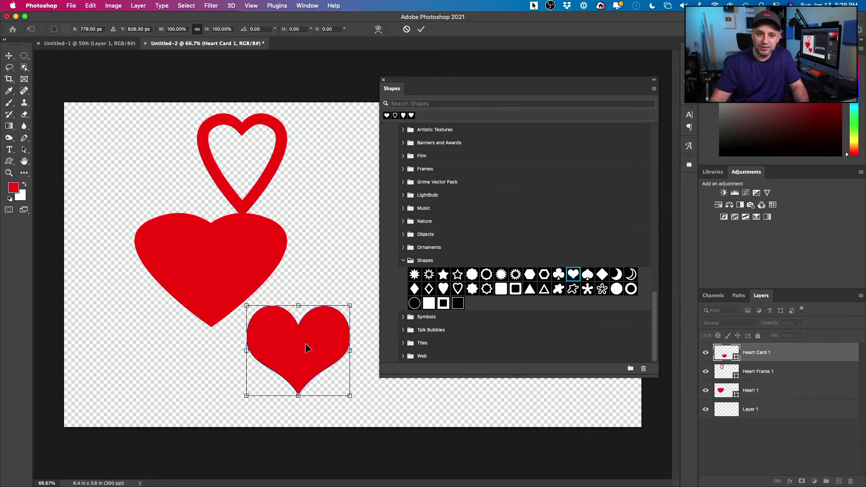
drag(350, 305, 362, 295)
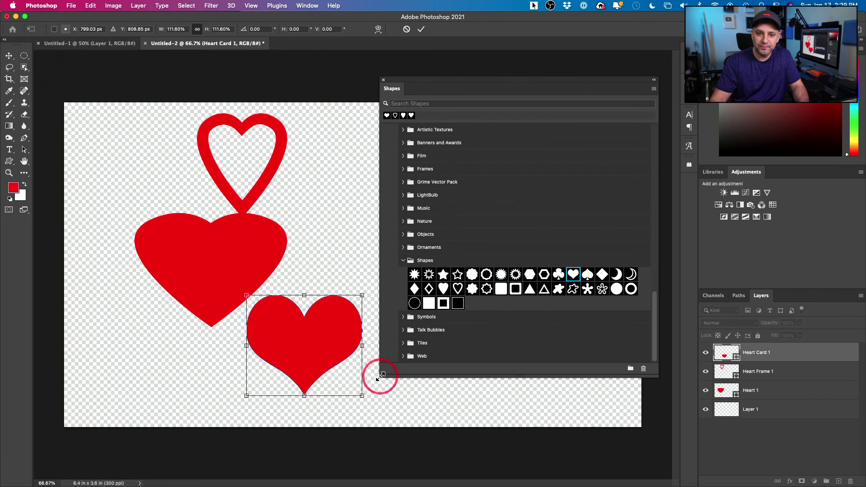
drag(393, 374, 503, 248)
drag(337, 348, 462, 273)
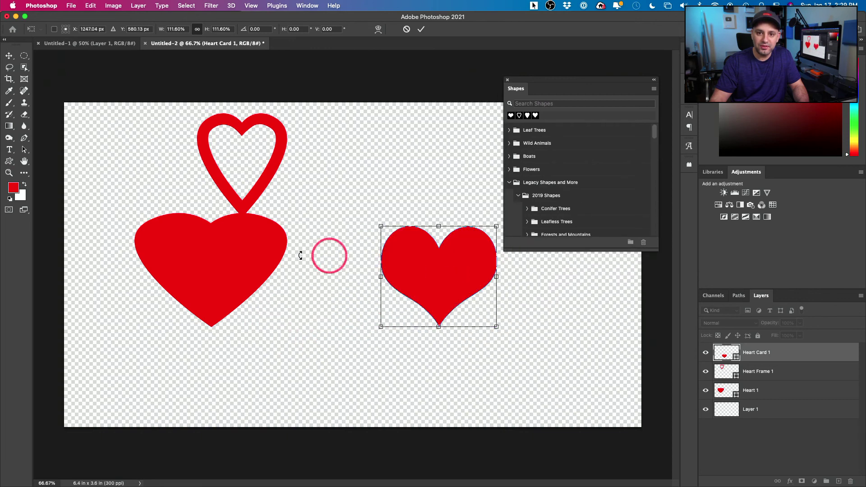
Try an airplane shape from Aircraft and delete it, then move the solid heart down-right.
click(270, 280)
scroll(582, 214, down, 5)
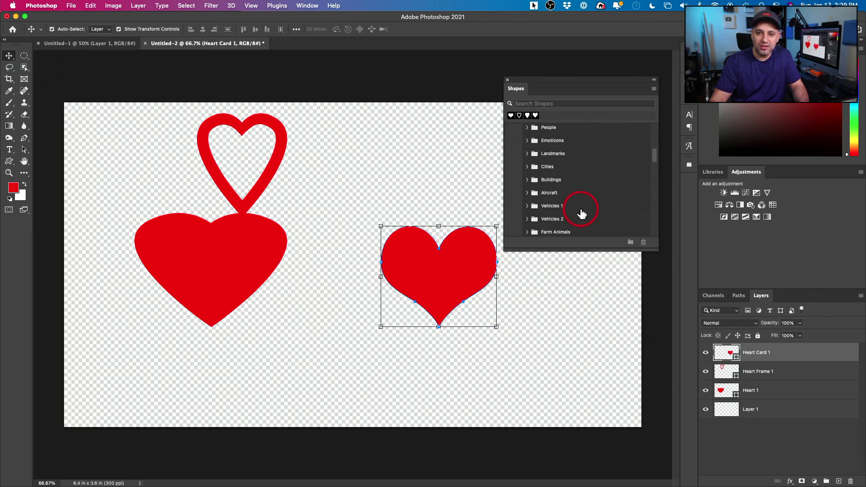
click(529, 192)
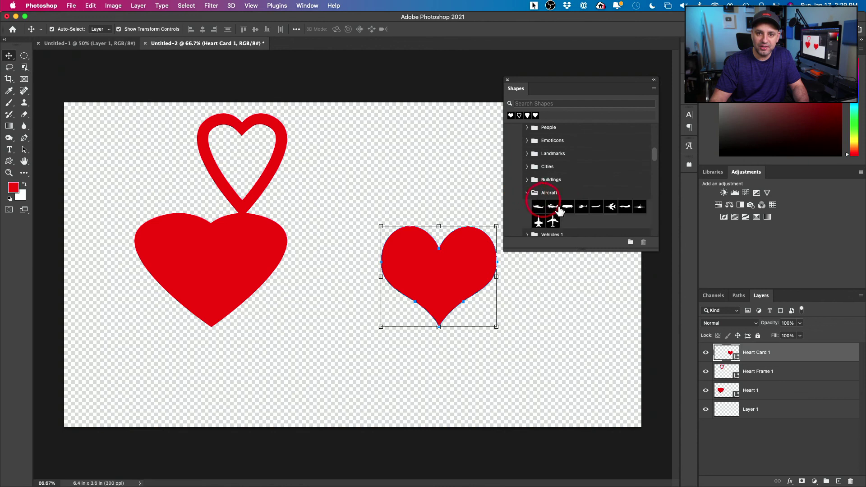
drag(554, 221, 321, 349)
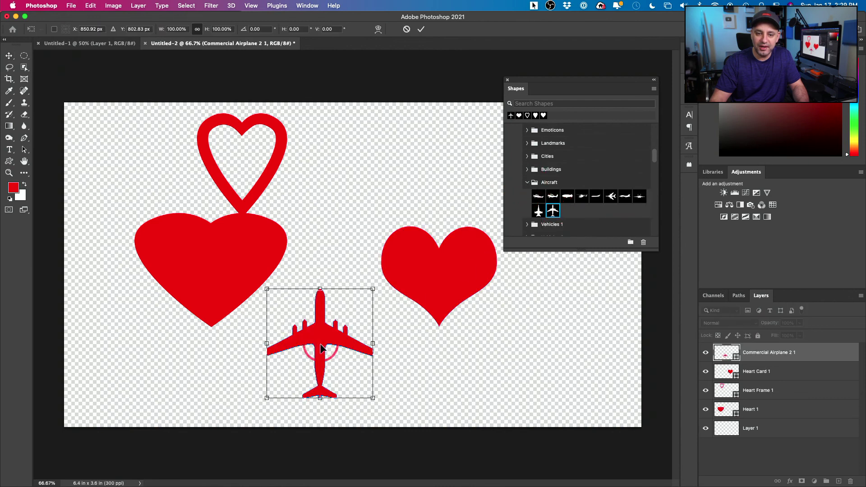
click(406, 31)
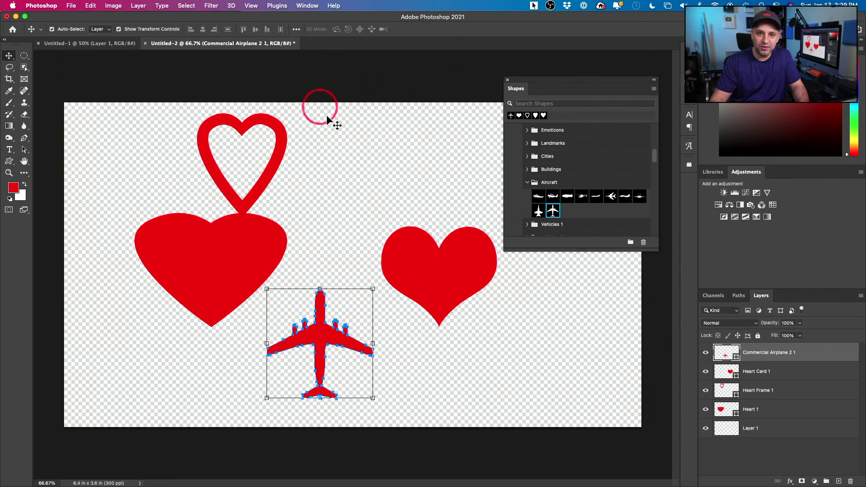
key(Delete)
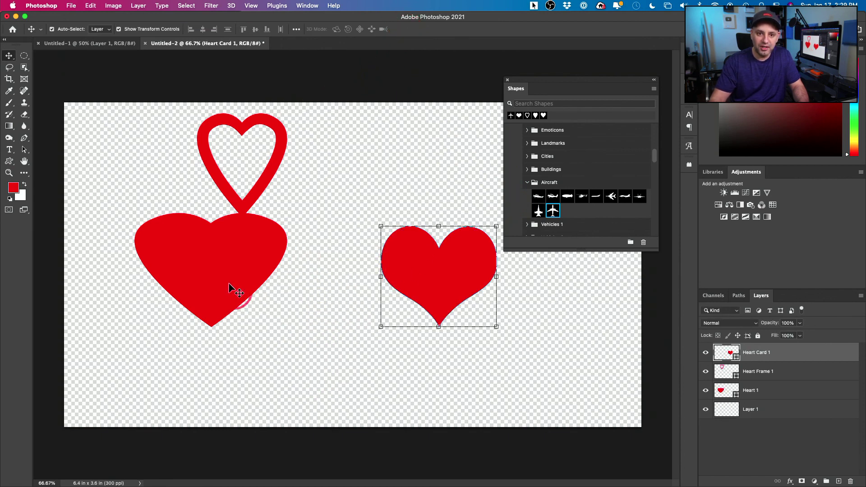
drag(232, 290, 302, 331)
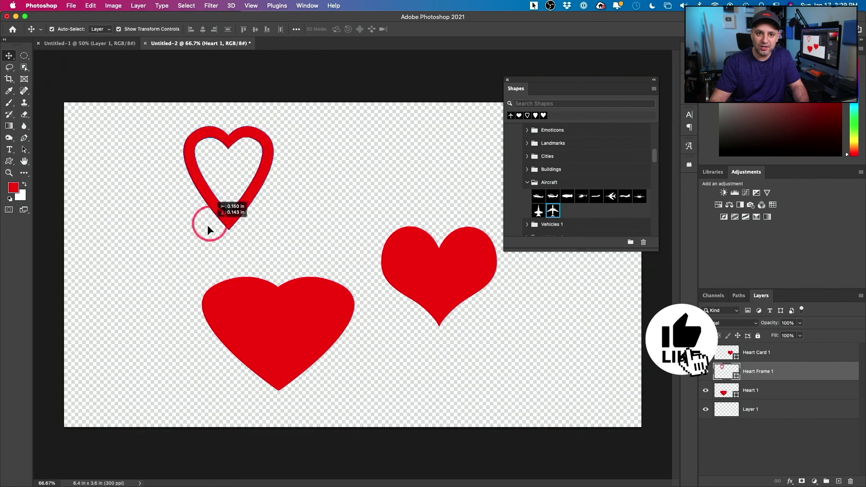